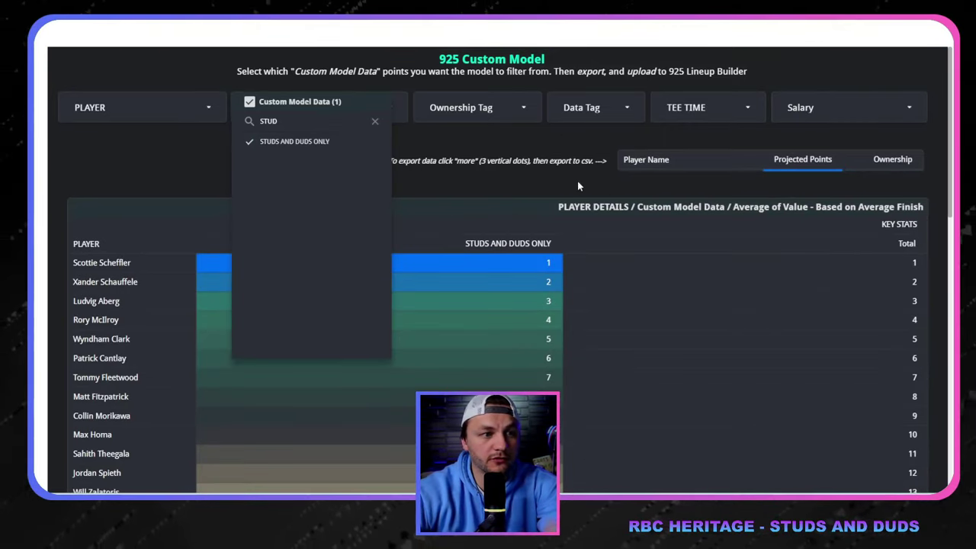
Step: Apply the STUDS AND DUDS ONLY filter for the custom model data
click(578, 186)
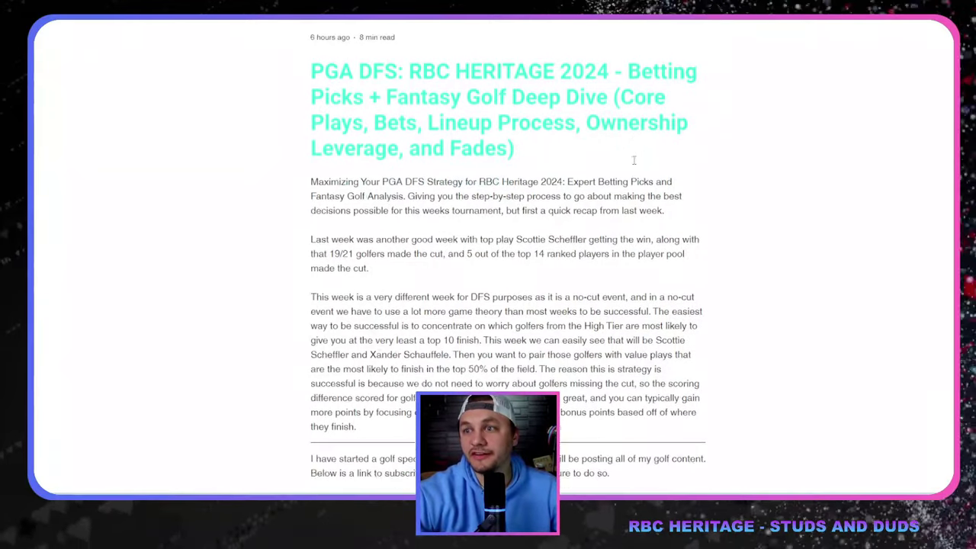
Step: Find the featured RBC Heritage 2024 fantasy golf writeup on the NineToFiveSports homepage and open it
scroll(633, 170, down, 10)
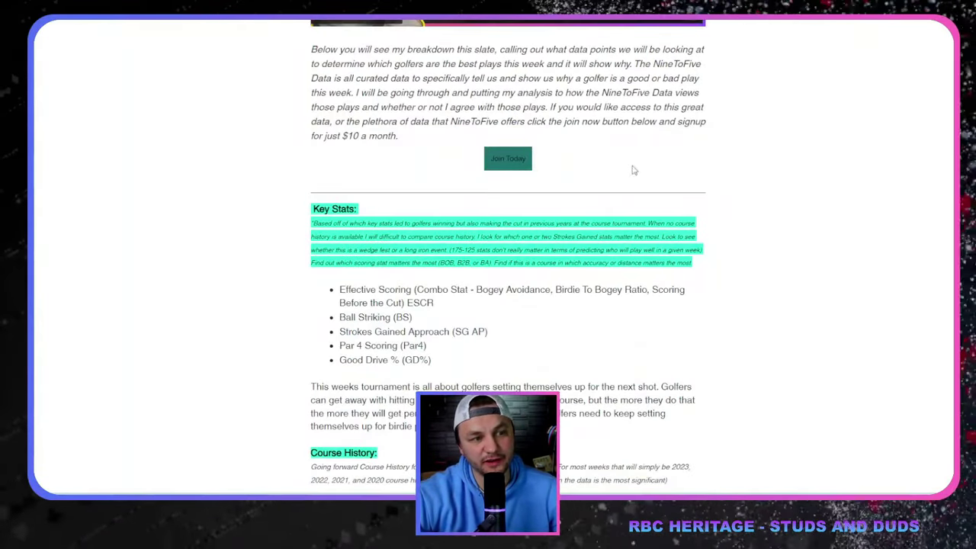
scroll(633, 170, up, 10)
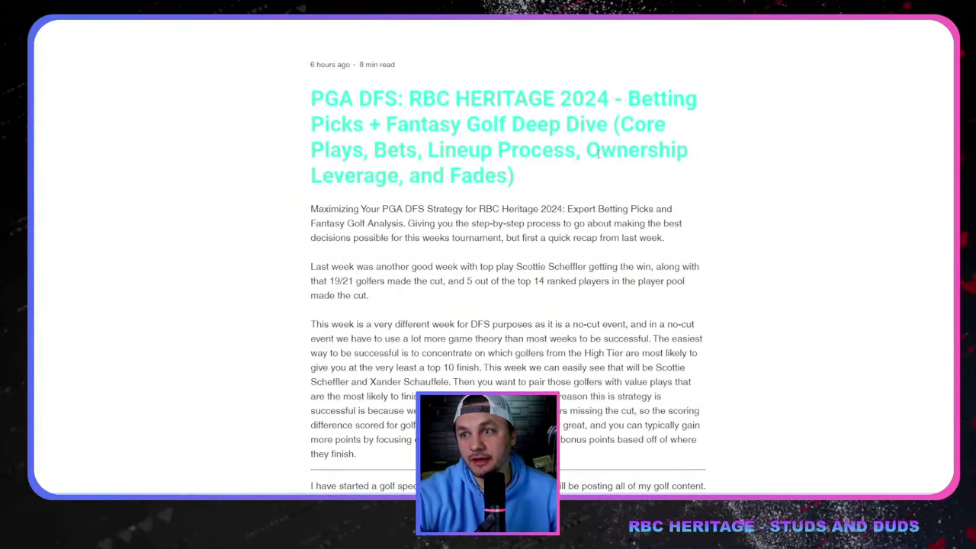
scroll(610, 145, down, 20)
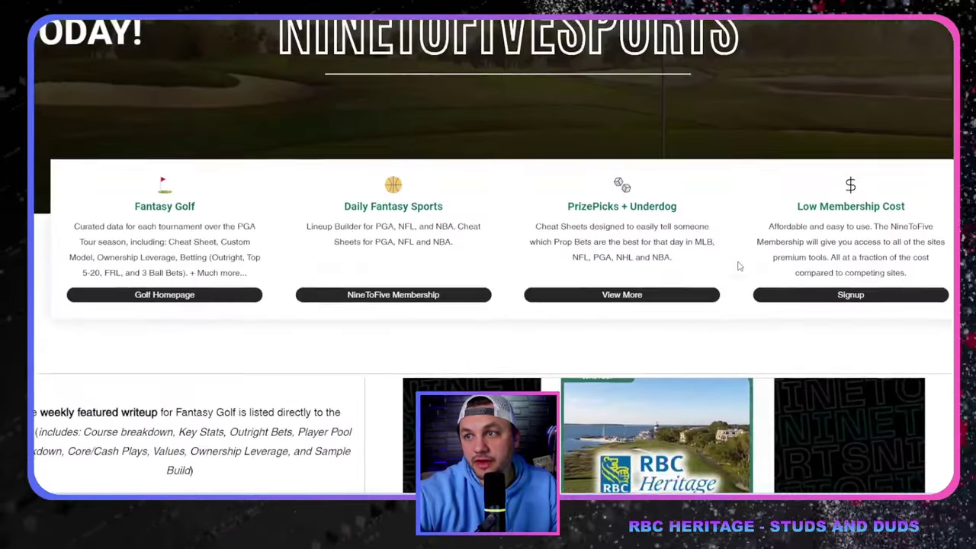
scroll(732, 263, down, 3)
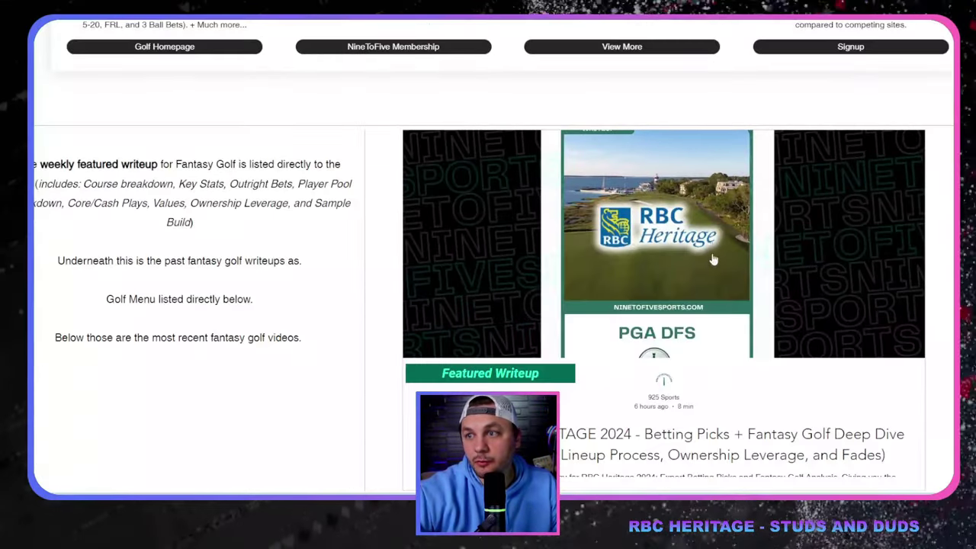
click(706, 206)
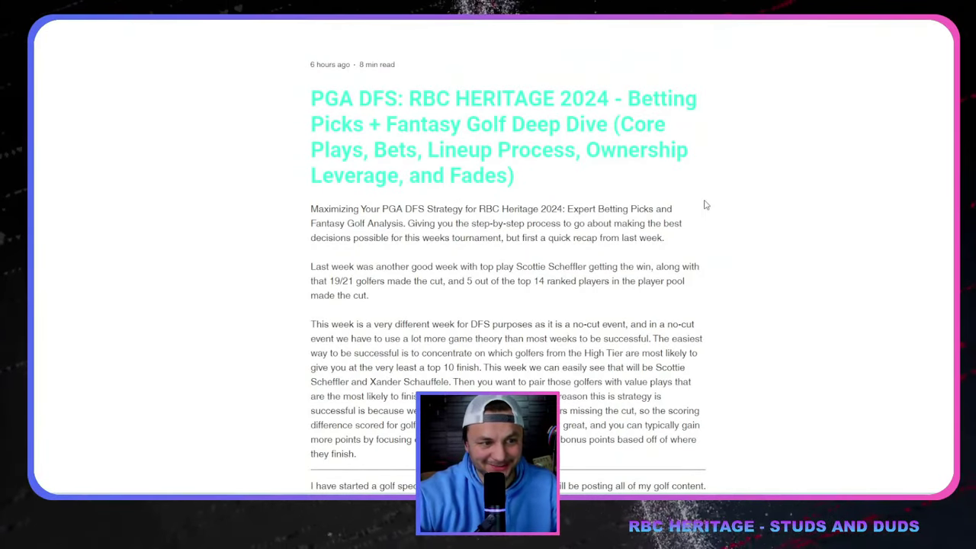
Step: Look through the writeup and highlight the studs and duds strategy paragraph under the slate confidence rating
scroll(705, 206, down, 1)
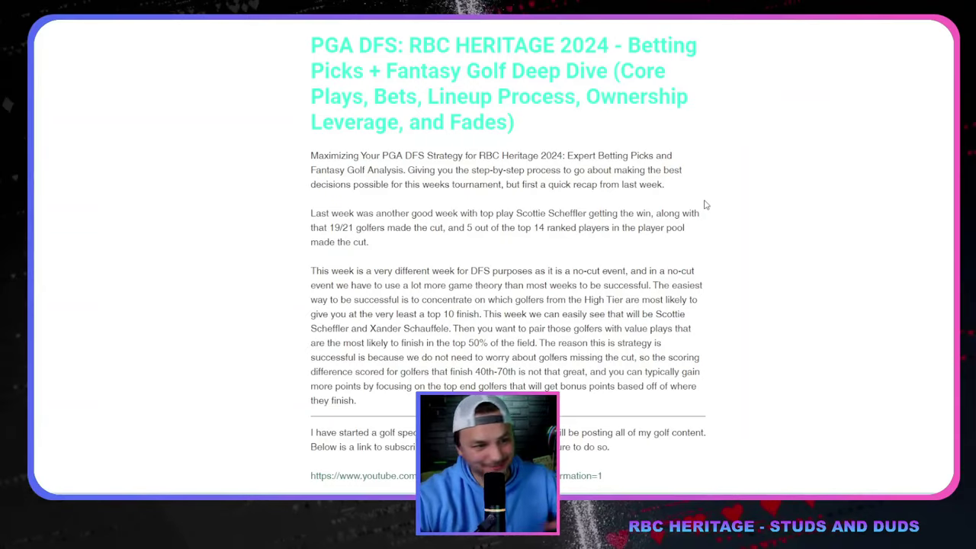
scroll(625, 213, down, 20)
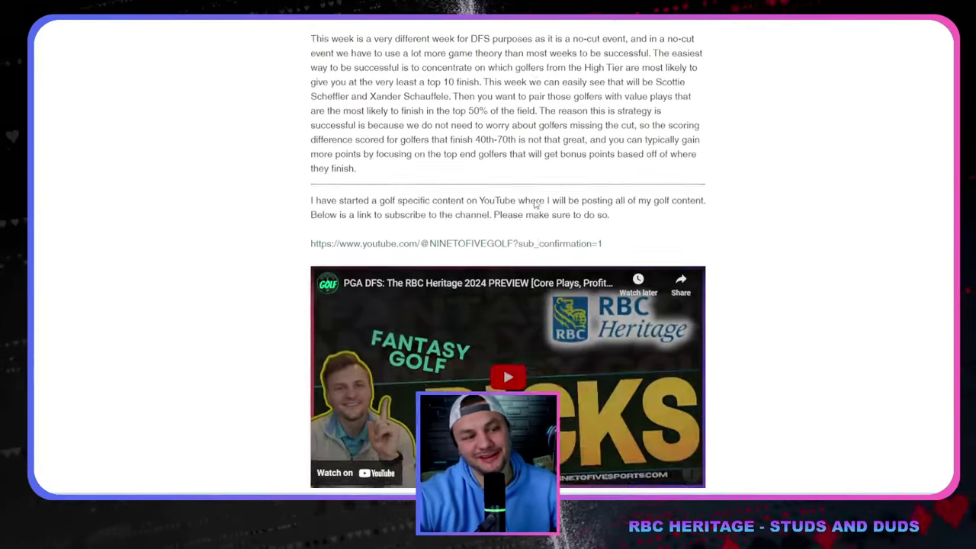
scroll(557, 196, down, 15)
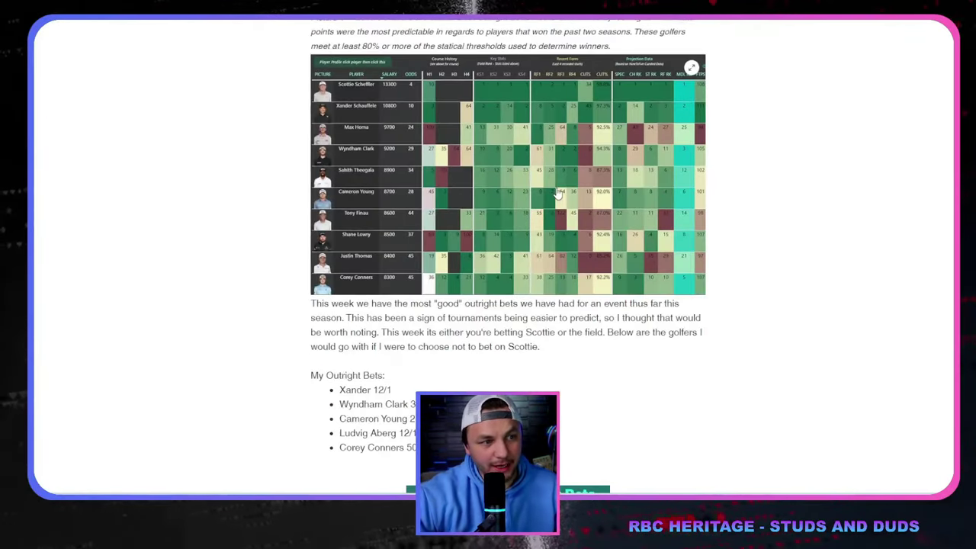
scroll(557, 188, up, 5)
scroll(557, 187, up, 10)
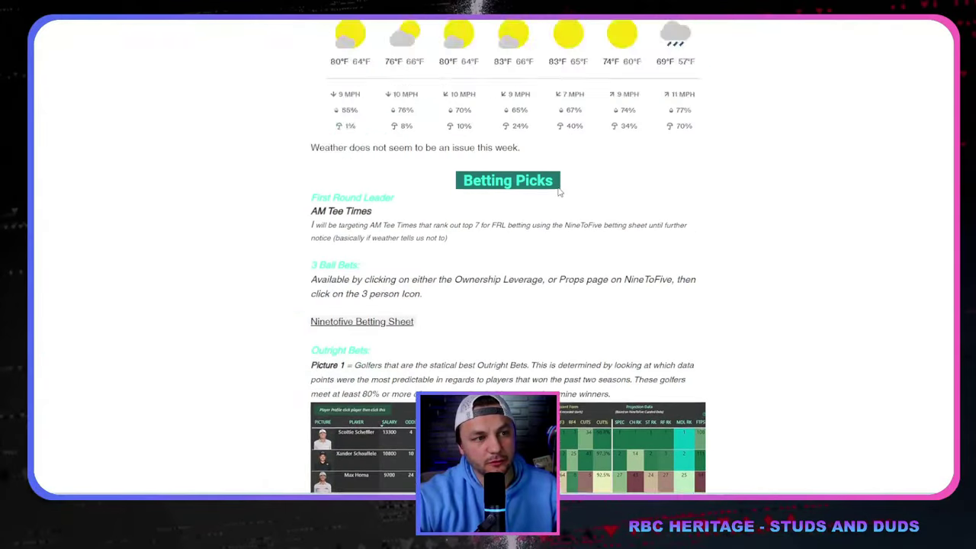
drag(379, 364, 309, 263)
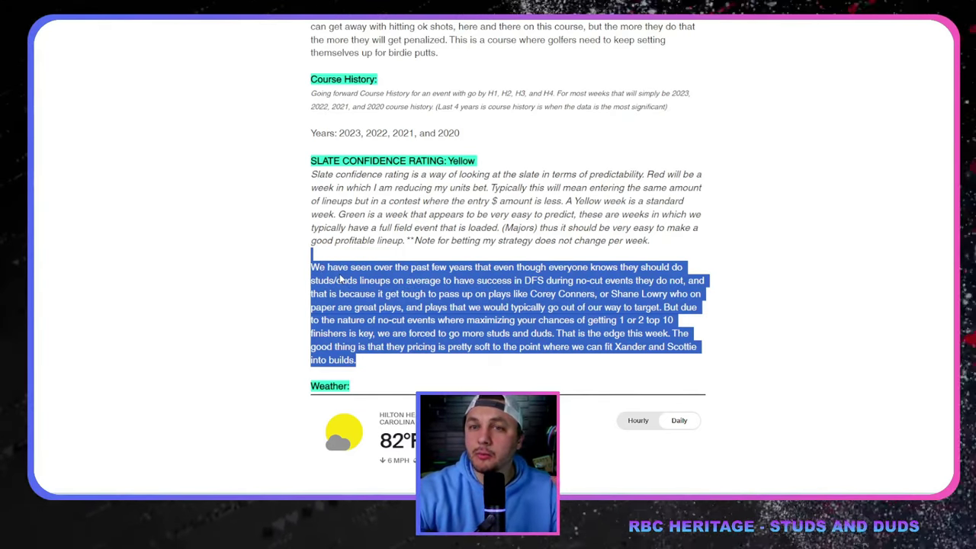
click(647, 304)
Step: Examine the writeup's weather, outright bets, core plays and RBC Heritage 2024 player pool breakdown
scroll(648, 303, down, 3)
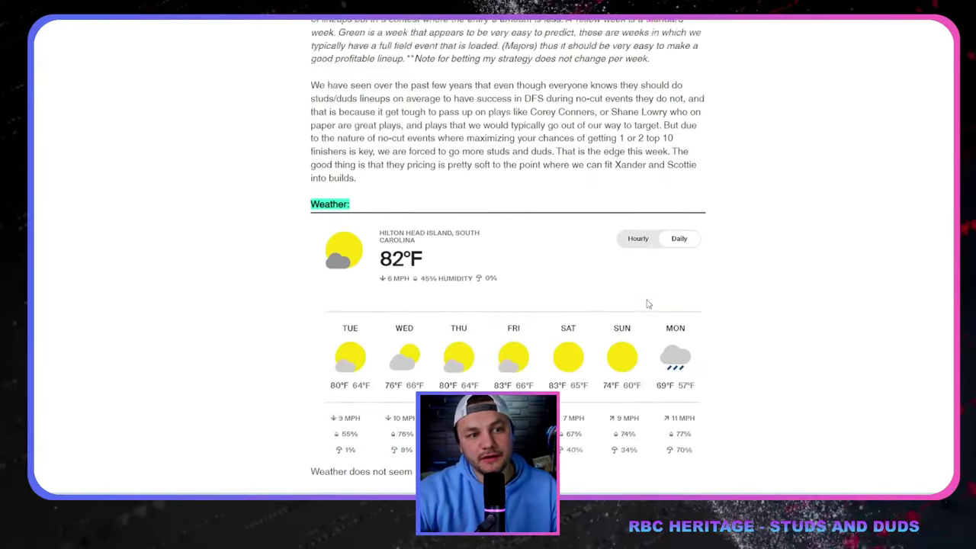
scroll(648, 304, down, 20)
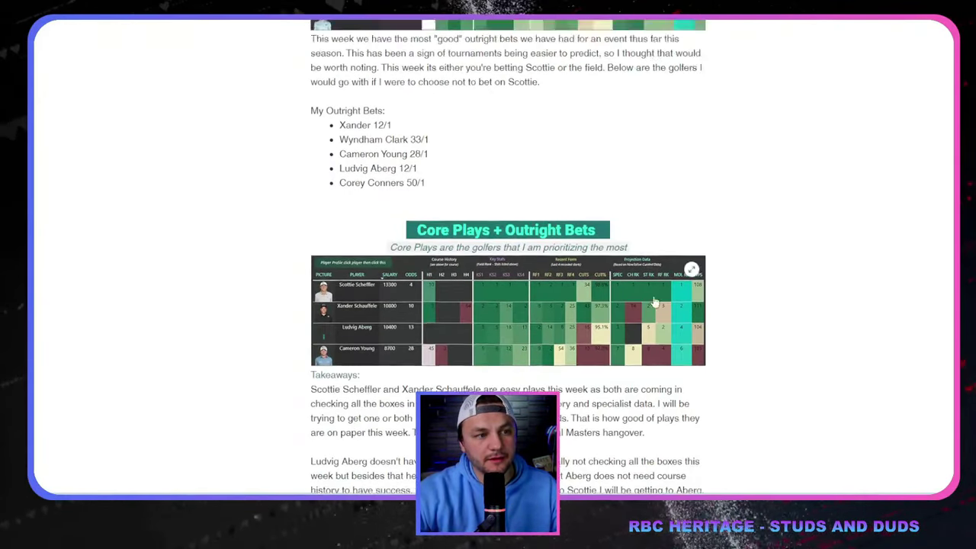
scroll(777, 237, down, 15)
scroll(777, 236, up, 5)
scroll(777, 238, down, 6)
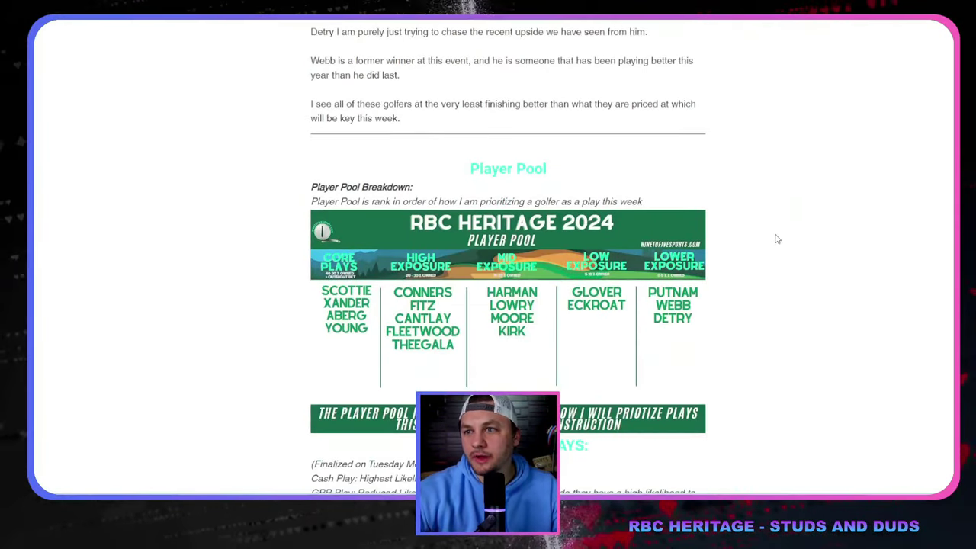
scroll(777, 238, down, 1)
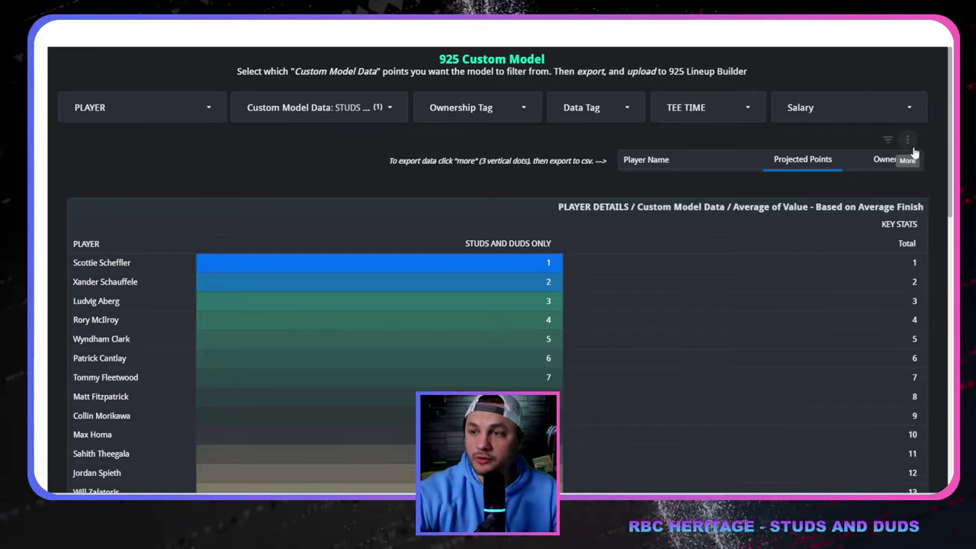
Step: Export the custom model's projected points and ownership table as CSV and save the uploaded data in the lineup builder
click(907, 140)
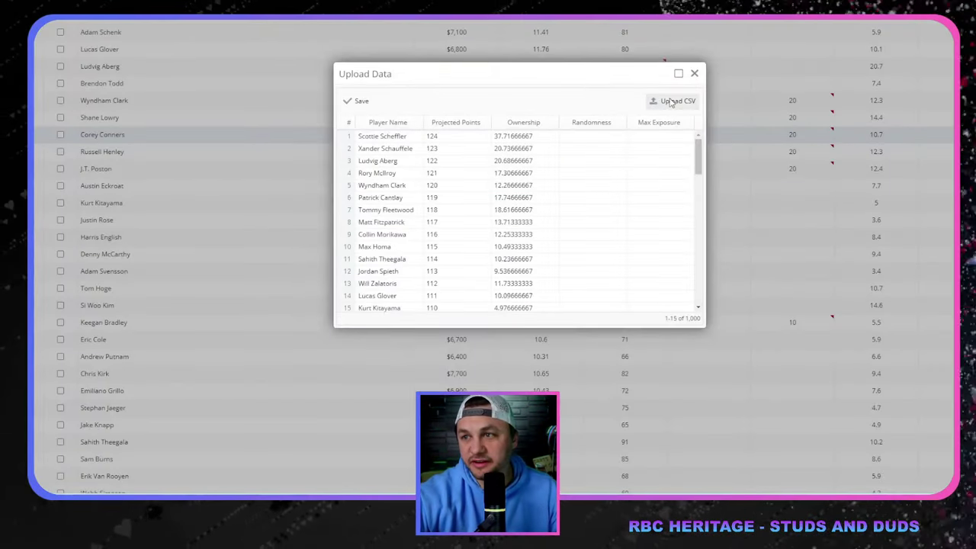
click(355, 100)
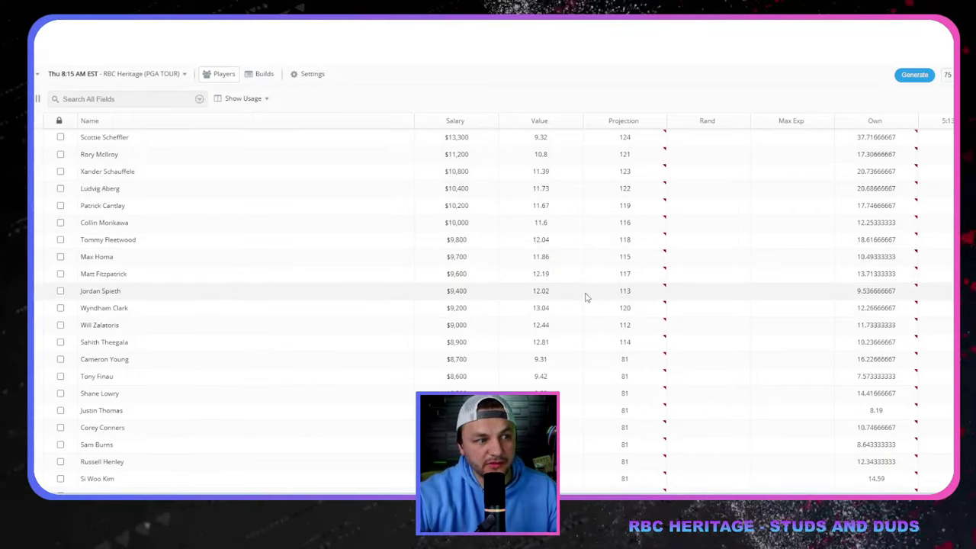
Step: Set Cameron Young's projection to 120 in the optimizer's player list
double_click(633, 361)
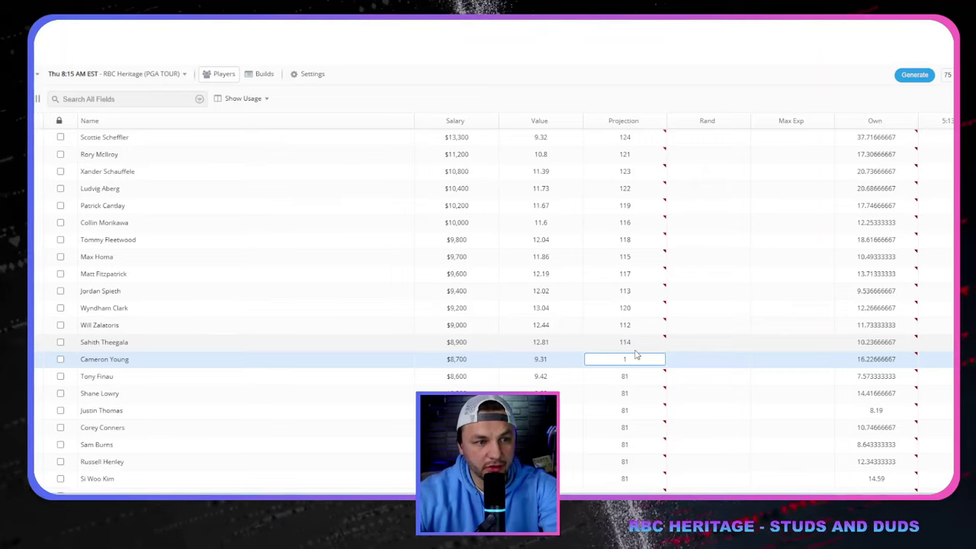
text(1)
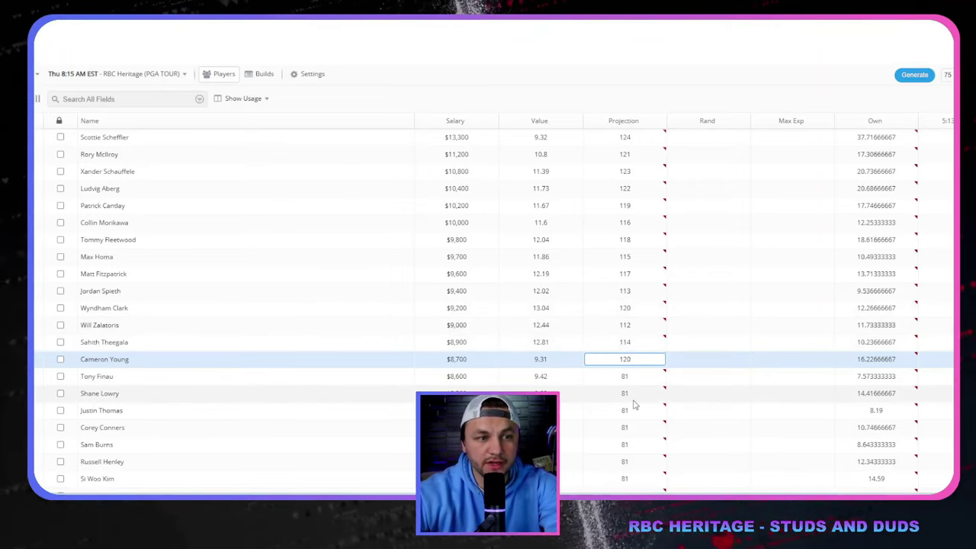
text(20)
key(Return)
Step: Check the uploaded projections across the player list and set the optimizer's maximum exposure rule to 15%
scroll(648, 370, down, 5)
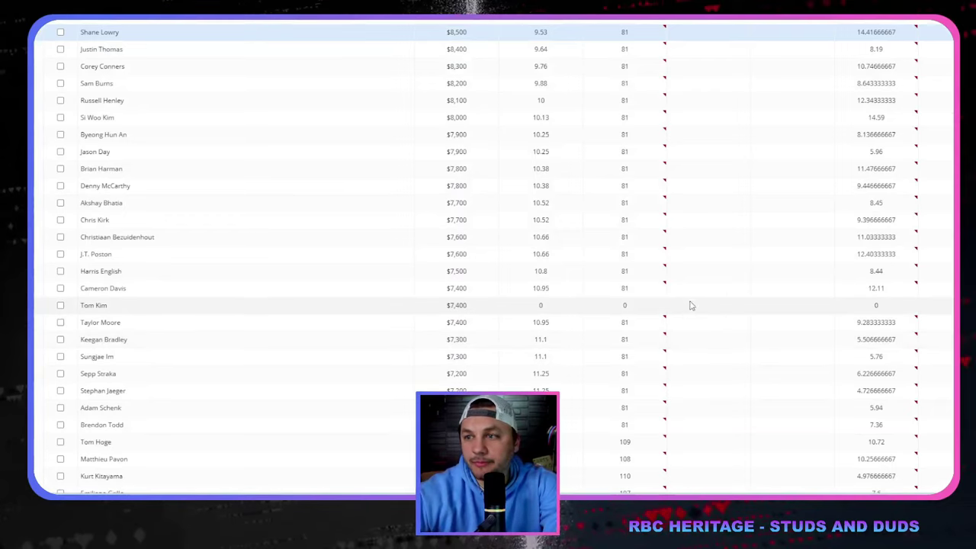
scroll(691, 282, down, 4)
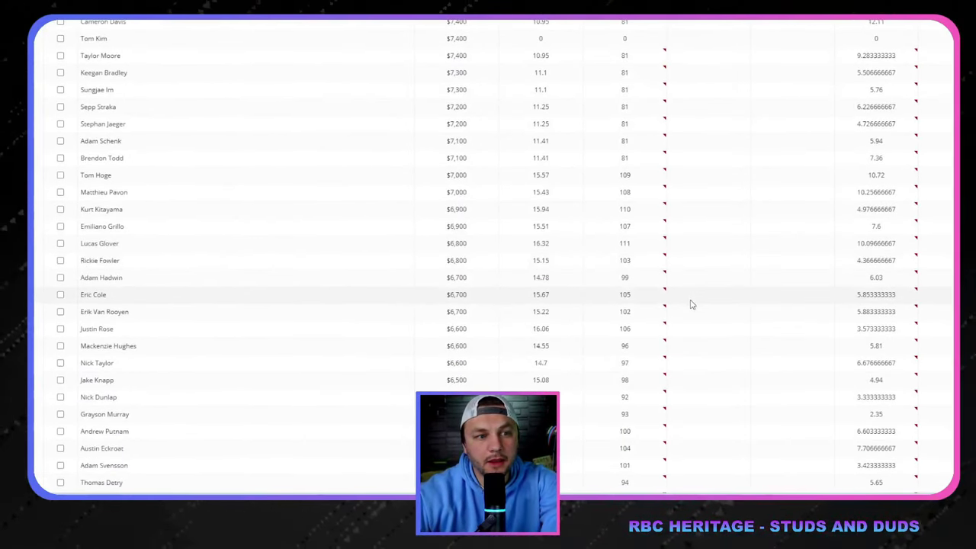
scroll(691, 305, up, 5)
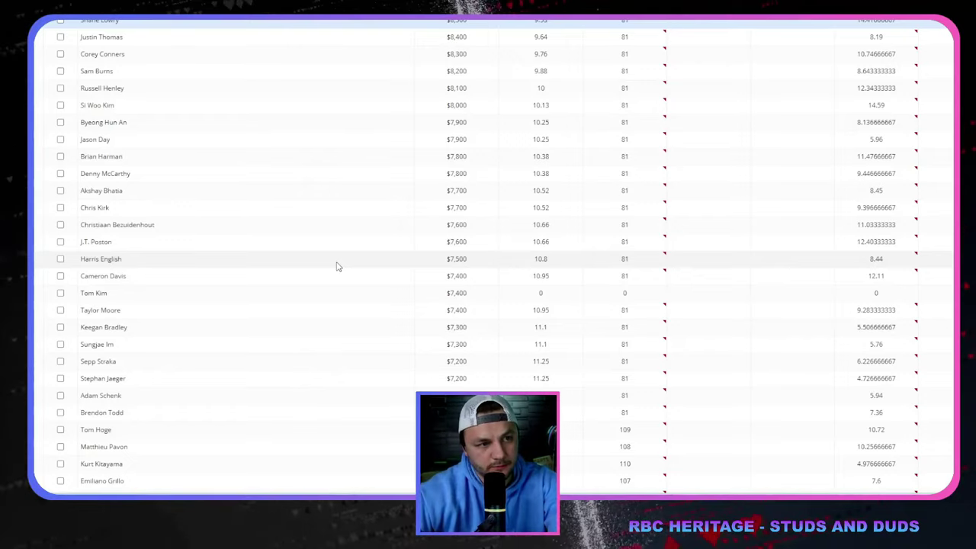
scroll(338, 266, up, 10)
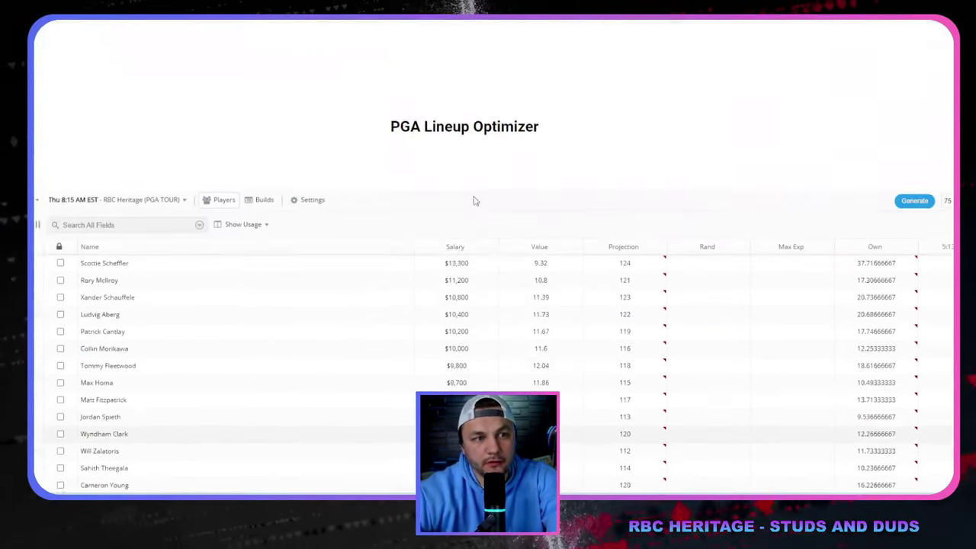
scroll(483, 201, down, 2)
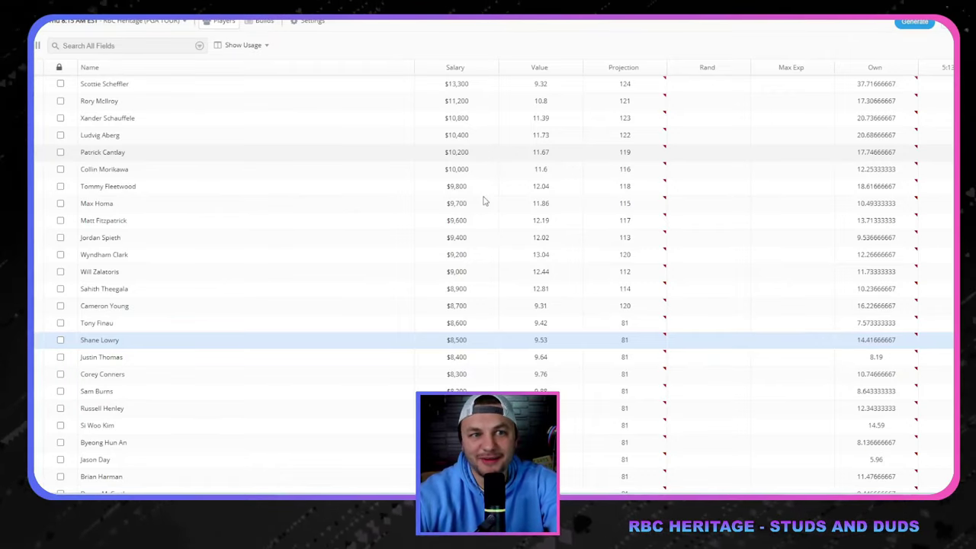
click(309, 21)
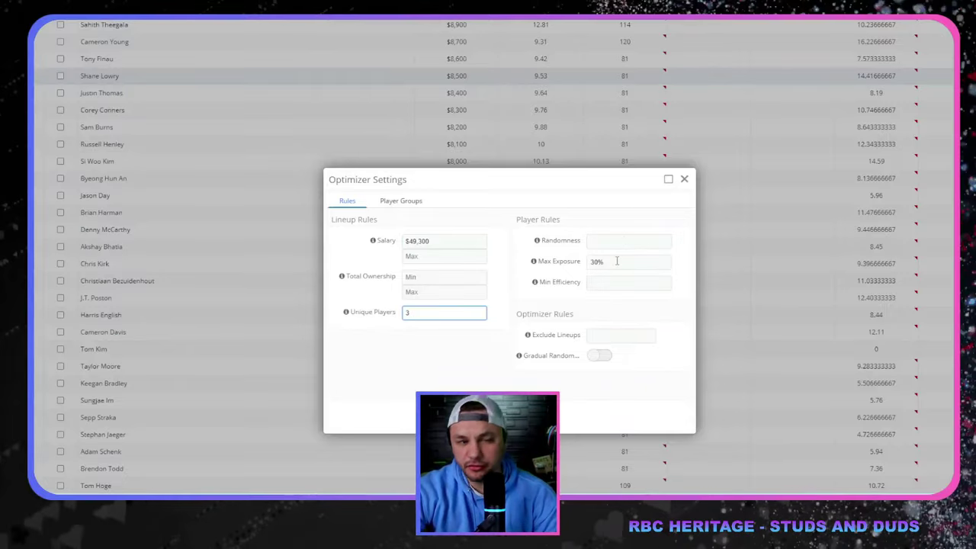
click(617, 261)
double_click(607, 261)
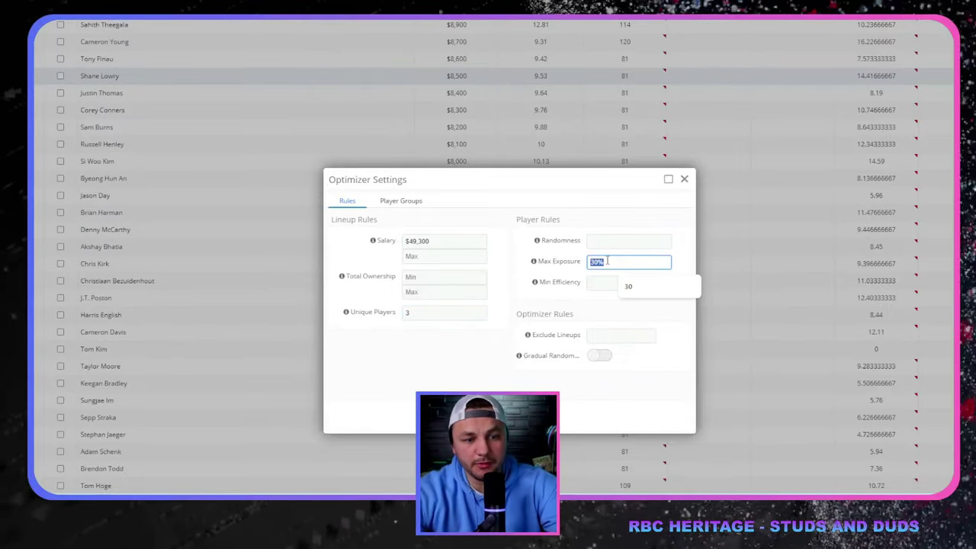
text(15)
click(732, 218)
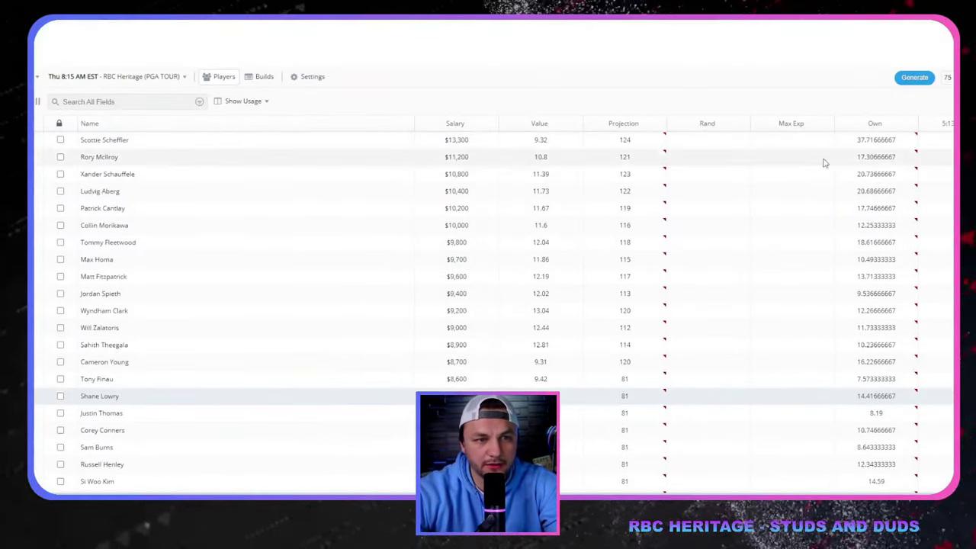
click(309, 76)
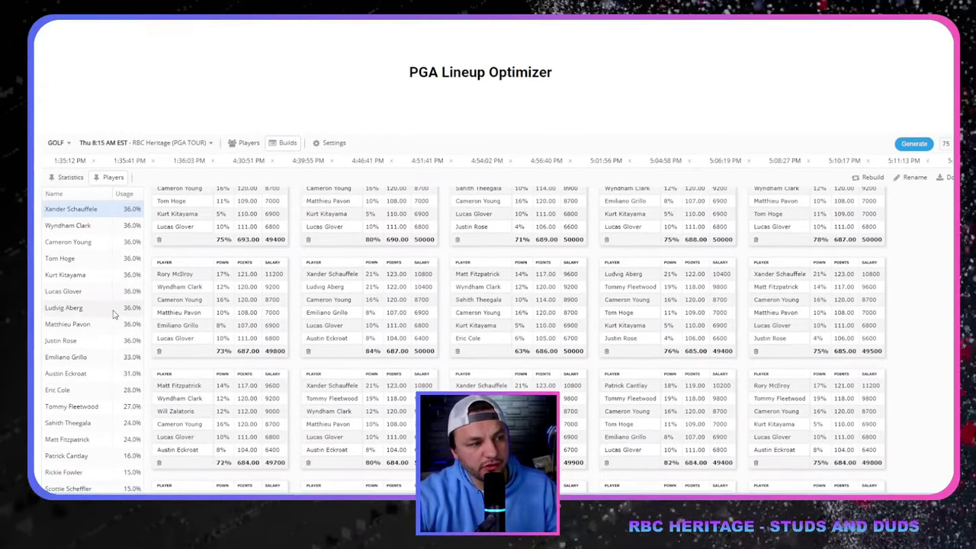
Step: Check Scottie Scheffler's usage among the players in the generated builds
scroll(115, 317, down, 1)
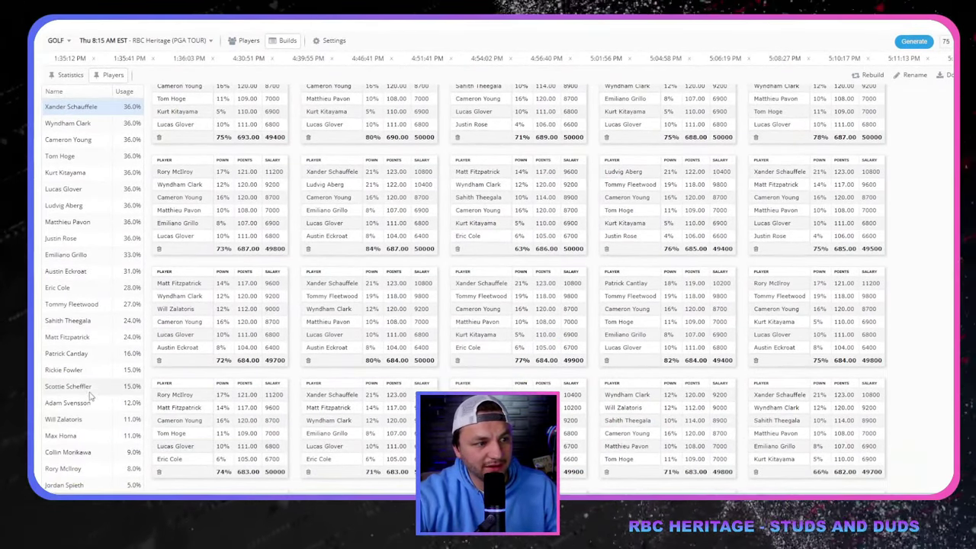
click(92, 387)
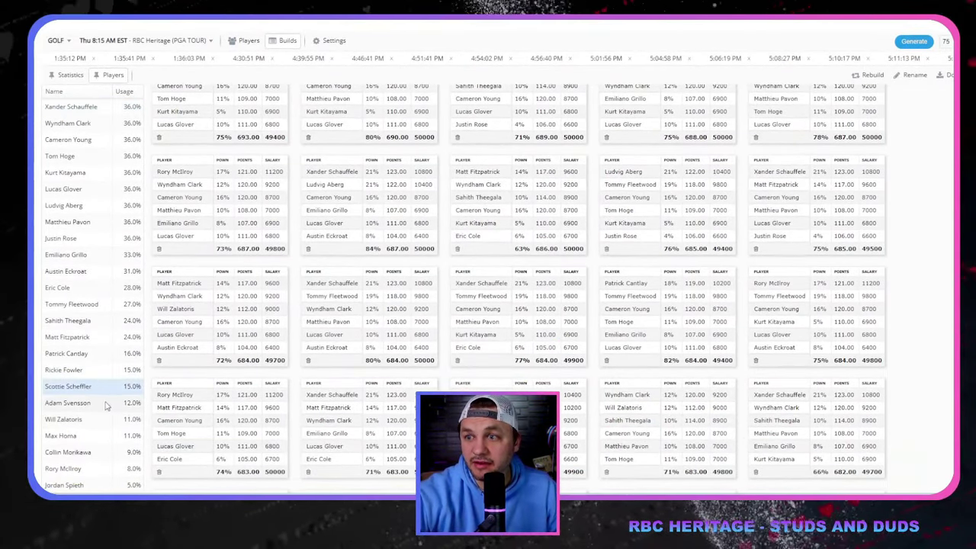
scroll(183, 268, up, 2)
Step: Lock Scottie Scheffler in the player list with a maximum exposure of 45 and generate the lineups
click(234, 148)
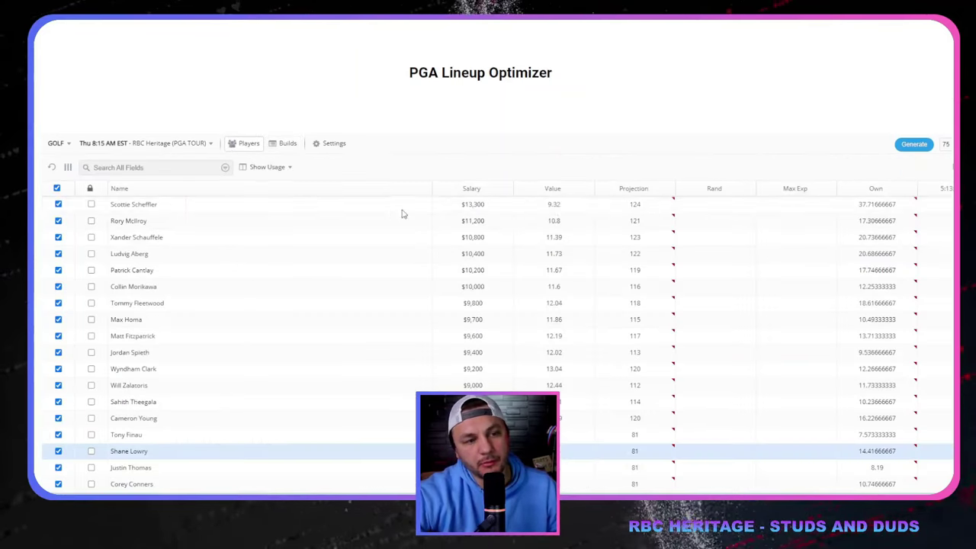
click(92, 205)
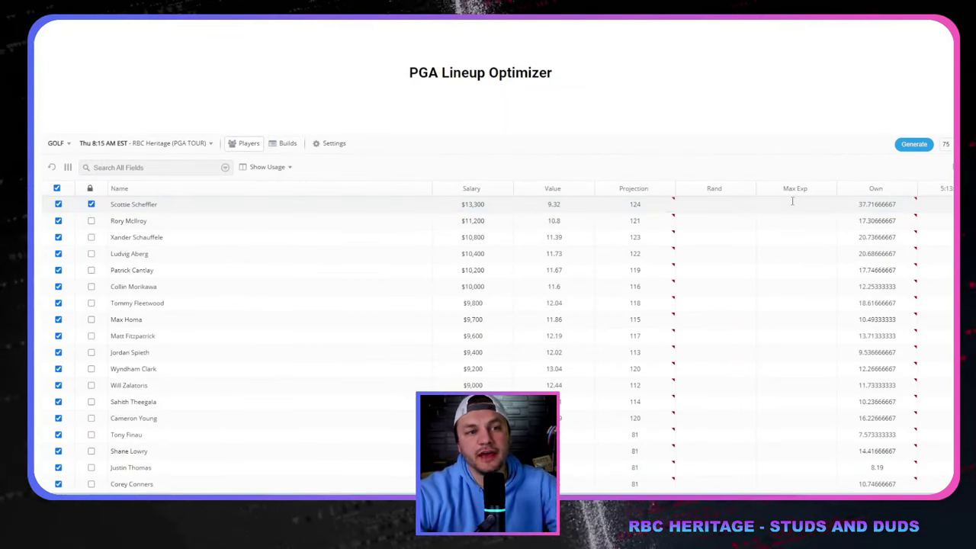
click(792, 204)
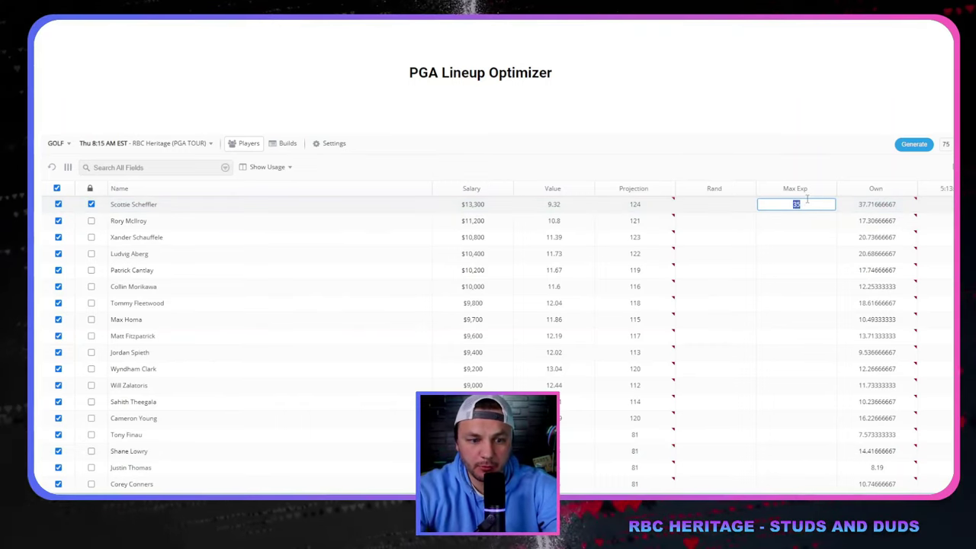
click(802, 237)
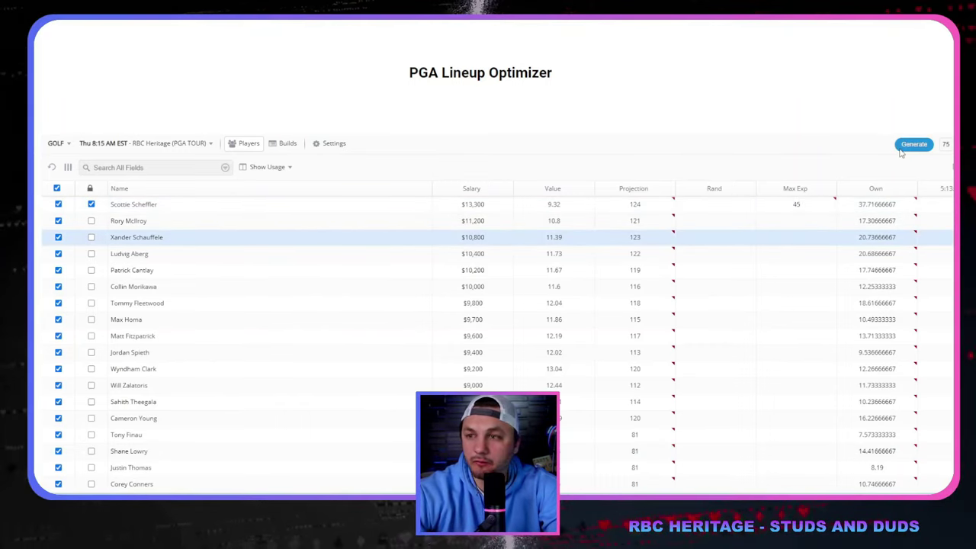
click(909, 147)
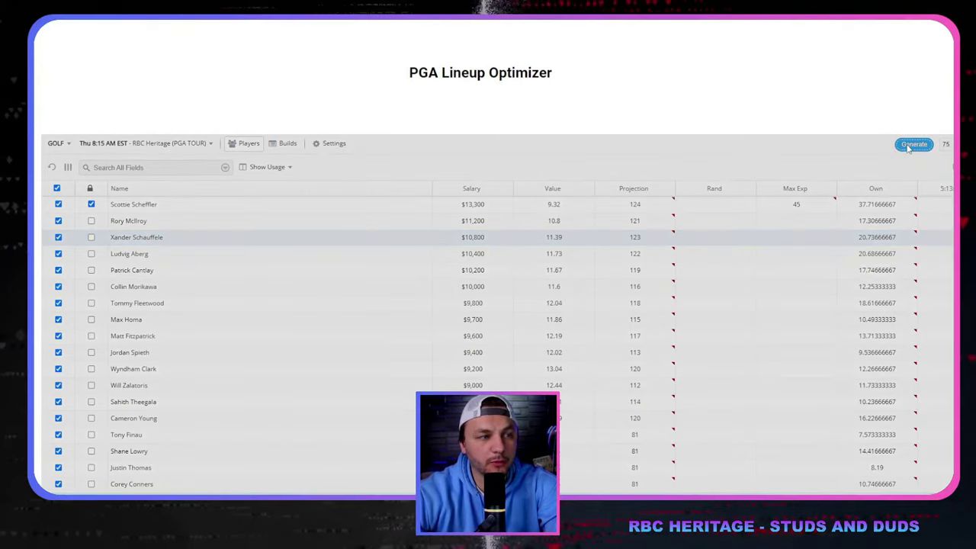